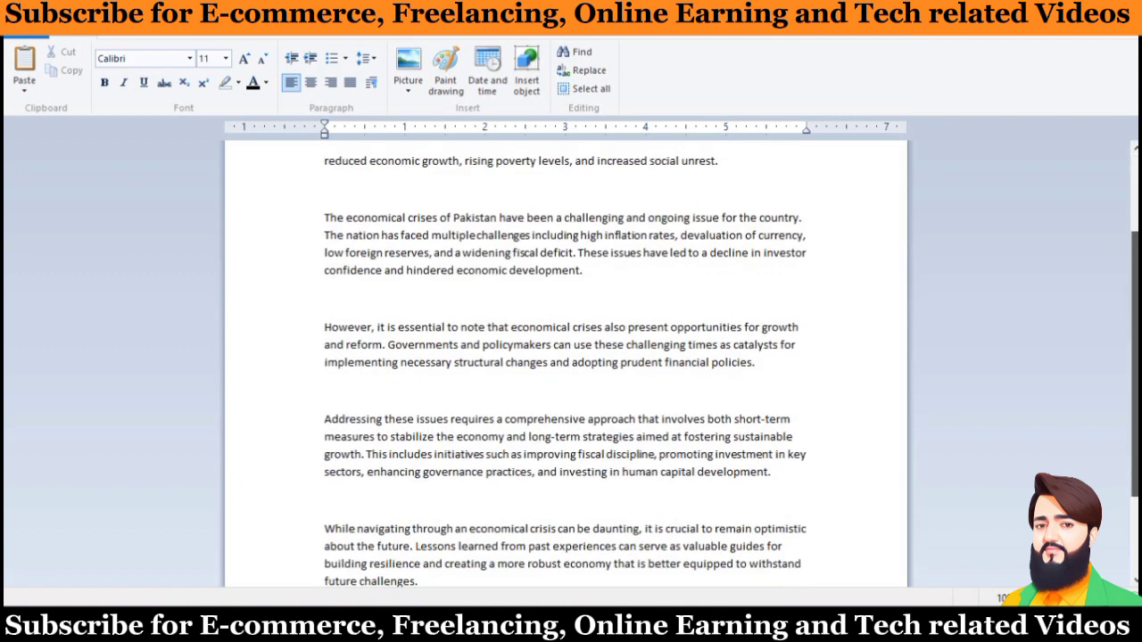
In Rytr, change the section topic to "Economical Crises solutions" and generate another blog section.
scroll(566, 366, "down", 3)
scroll(516, 187, "up", 3)
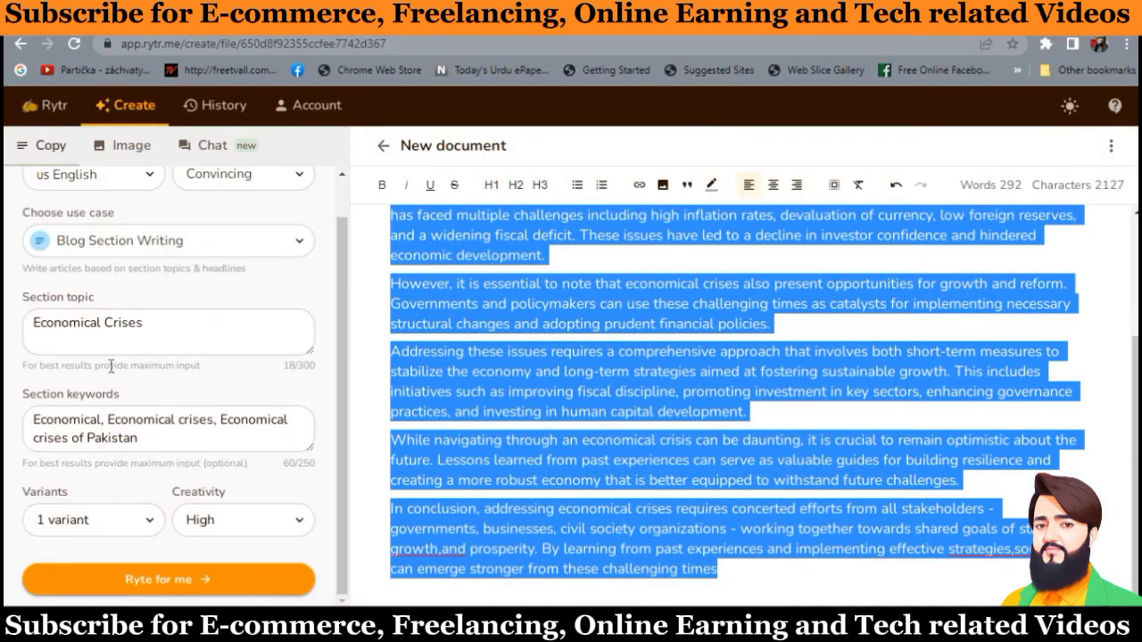
left_click(158, 331)
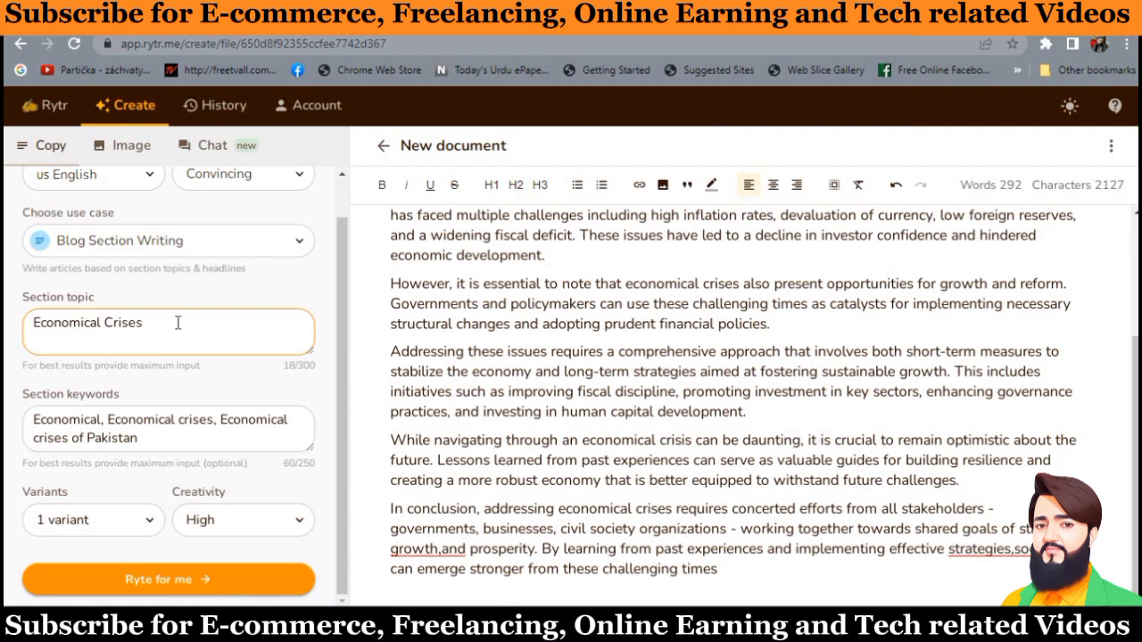
type("solutions")
left_click(168, 578)
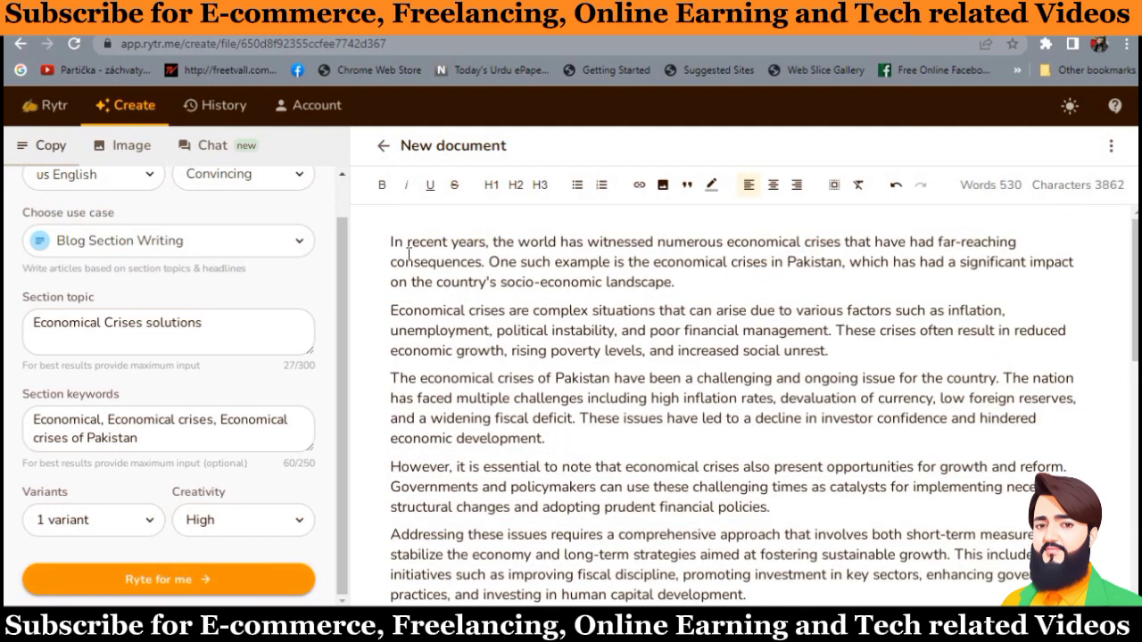
Copy the generated Rytr text and paste it on a new line at the end of the WordPad essay.
left_click_drag(390, 242, 714, 625)
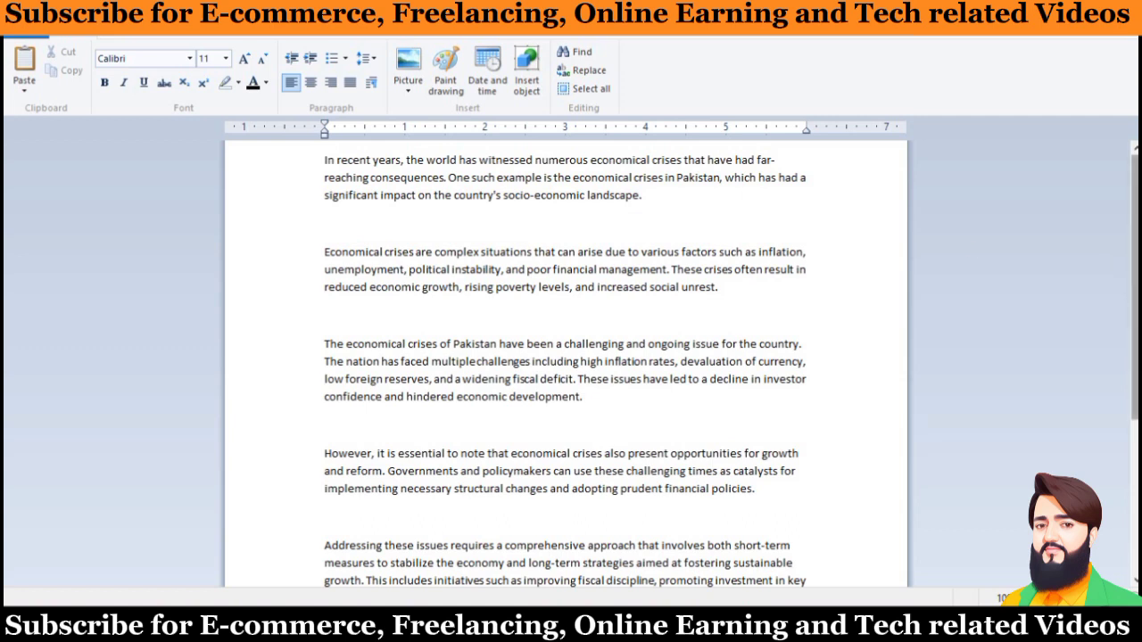
scroll(566, 356, "down", 5)
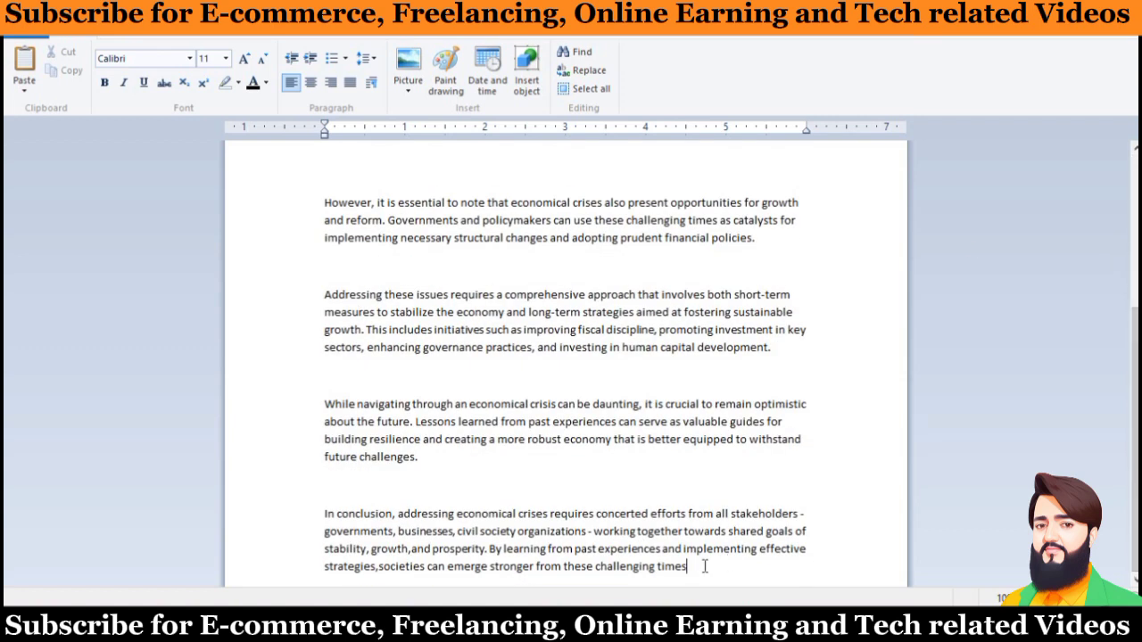
key("Return")
key("ctrl+v")
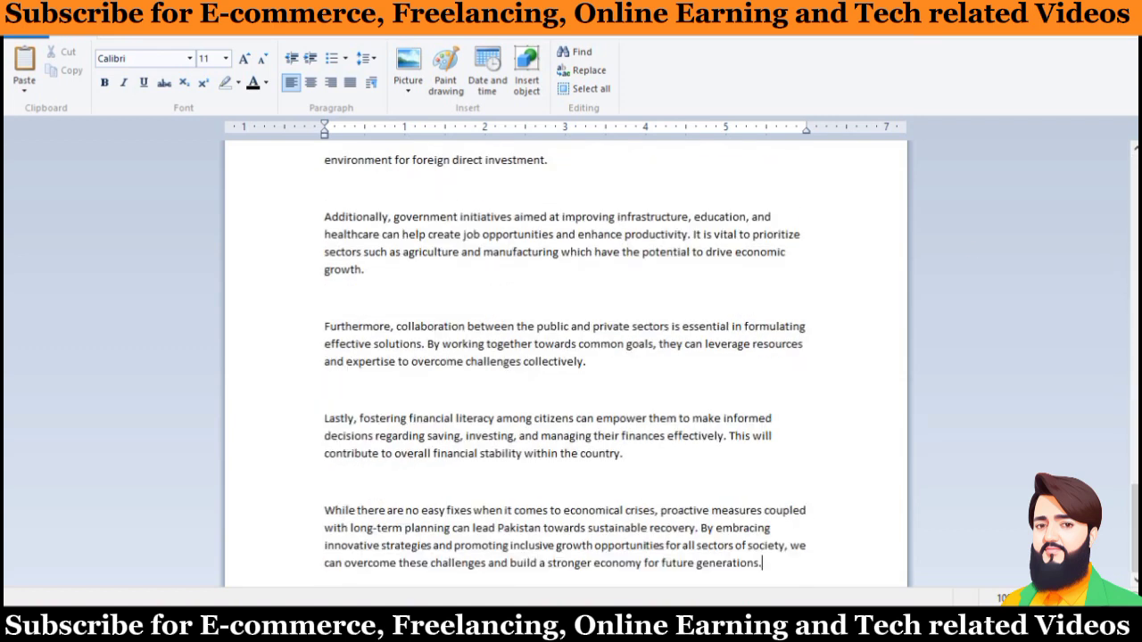
left_click_drag(1135, 528, 1133, 106)
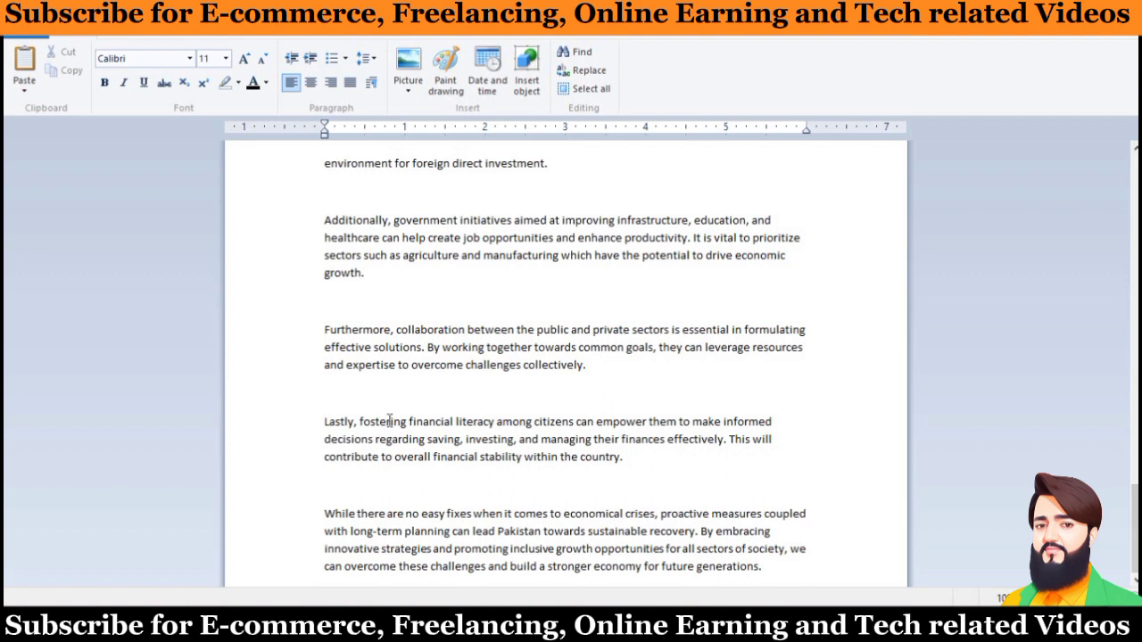
Copy the entire WordPad essay into a new blank document in Microsoft Word.
key("ctrl+a")
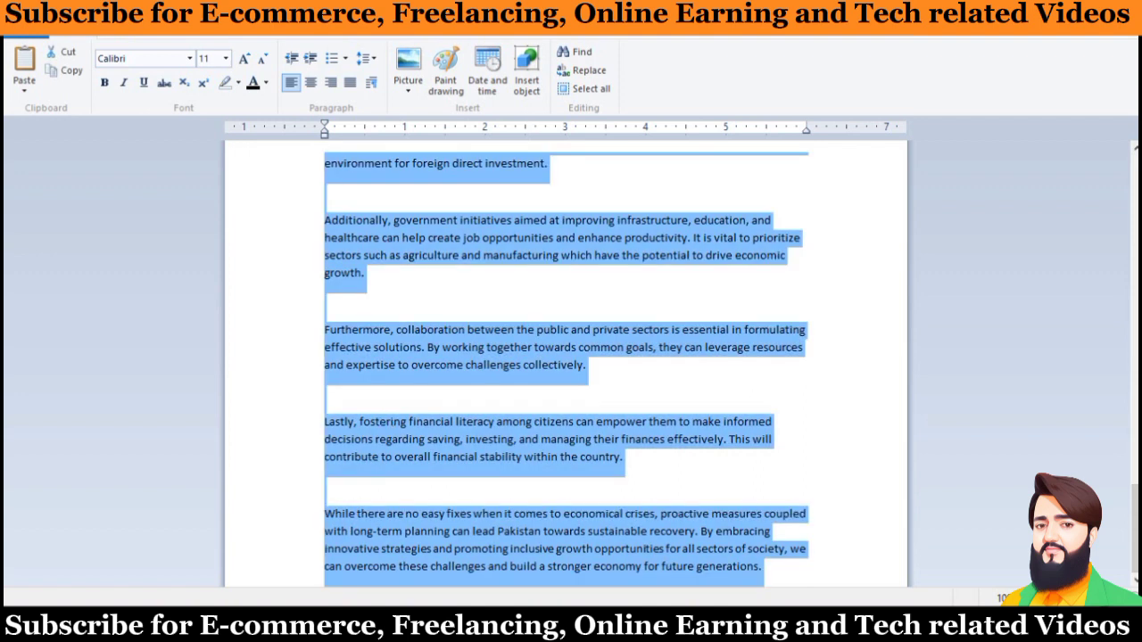
key("alt+Tab")
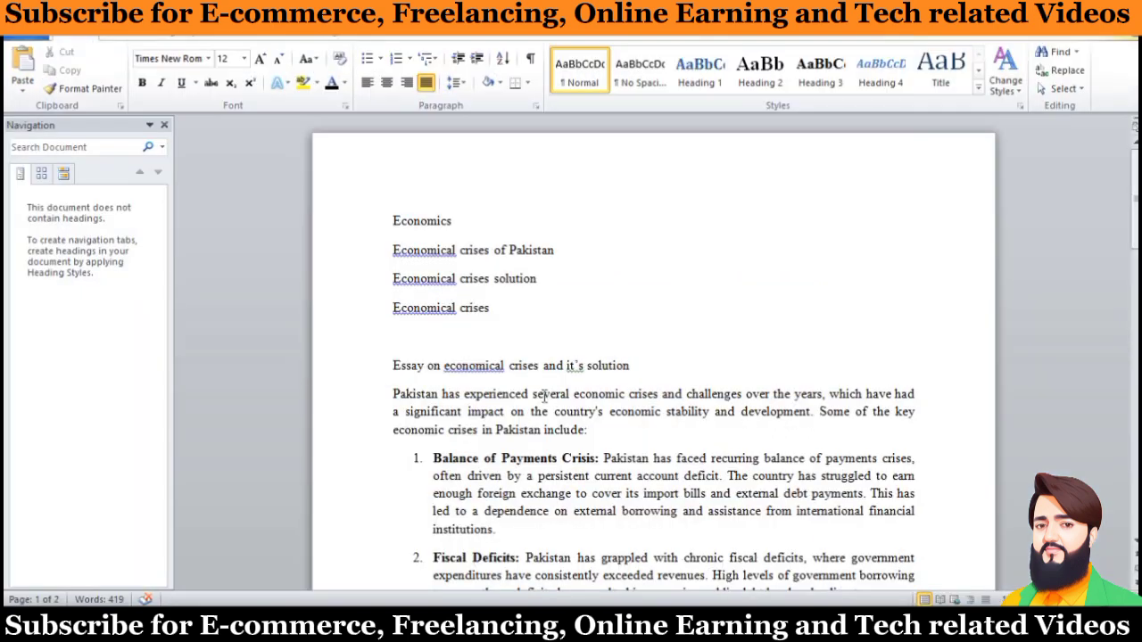
left_click(24, 40)
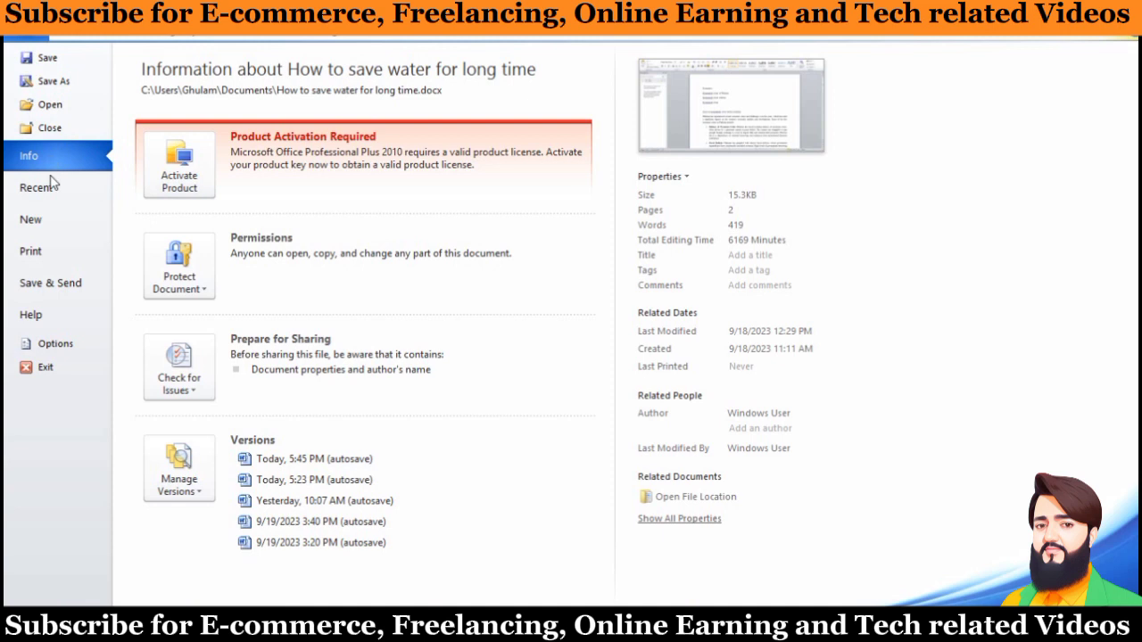
left_click(63, 232)
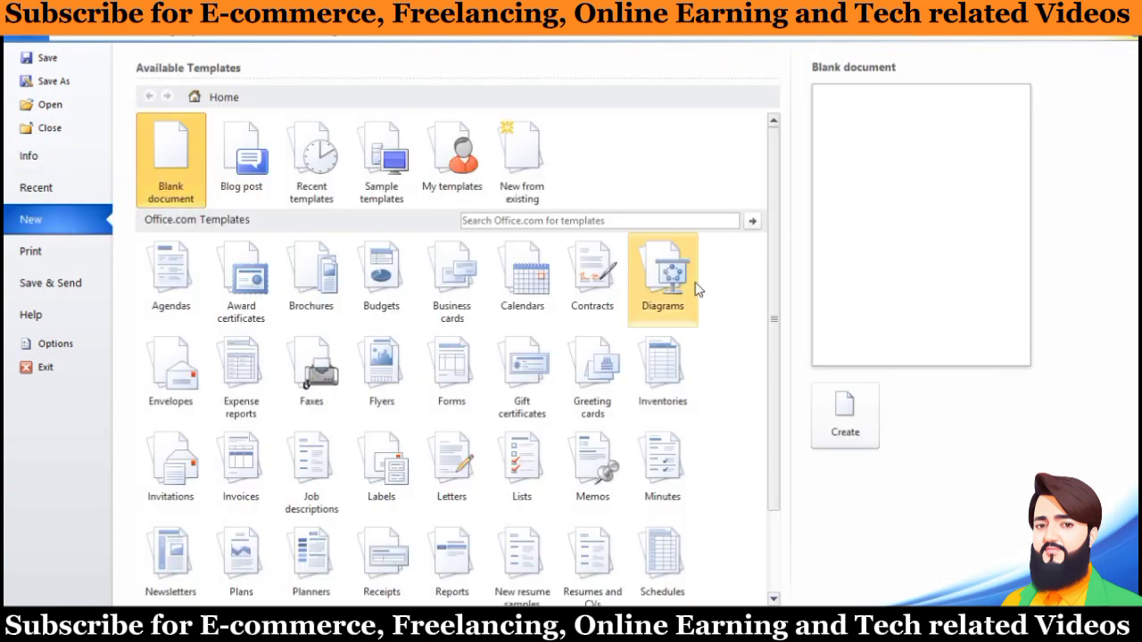
left_click(844, 417)
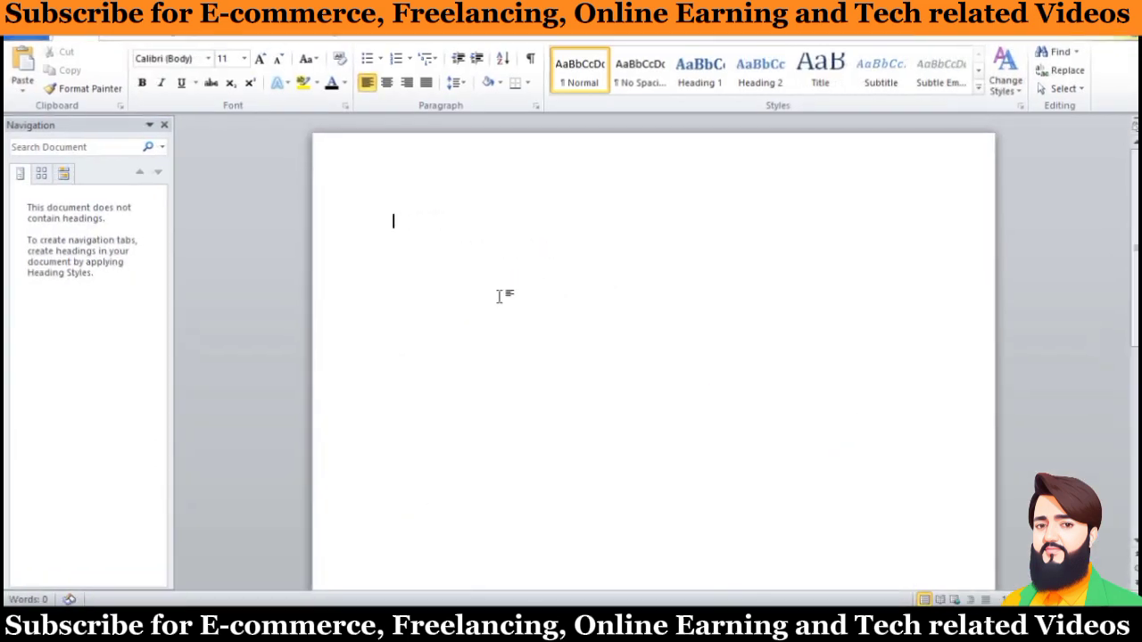
key("ctrl+v")
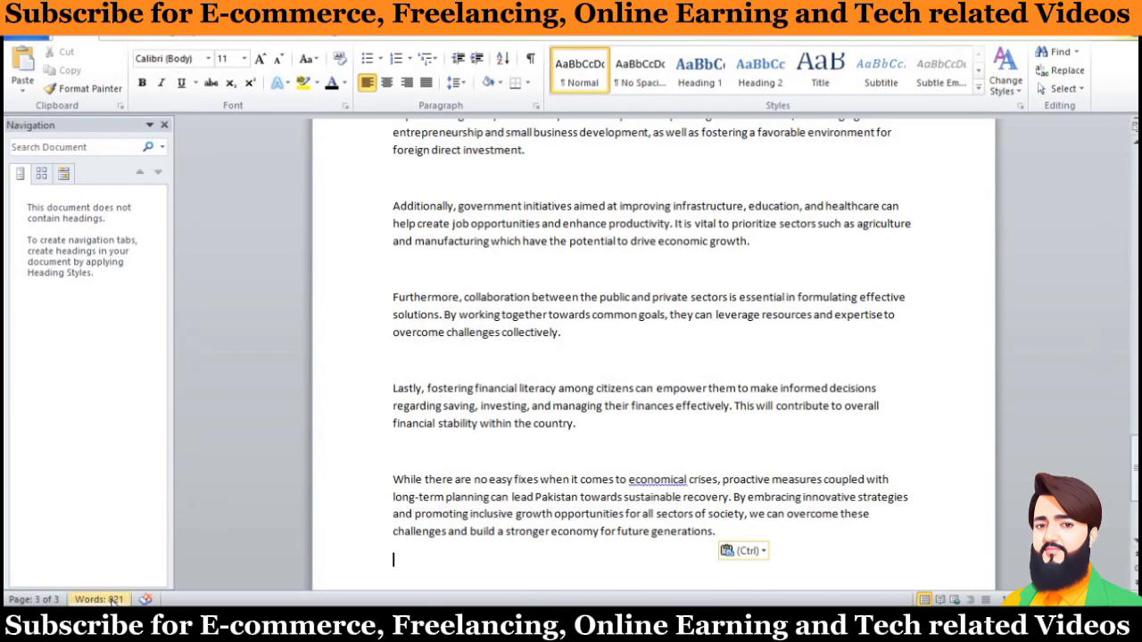
Select the whole essay from its first line and set its font to Times New Roman.
left_click_drag(1133, 489, 1133, 473)
scroll(653, 356, "up", 2)
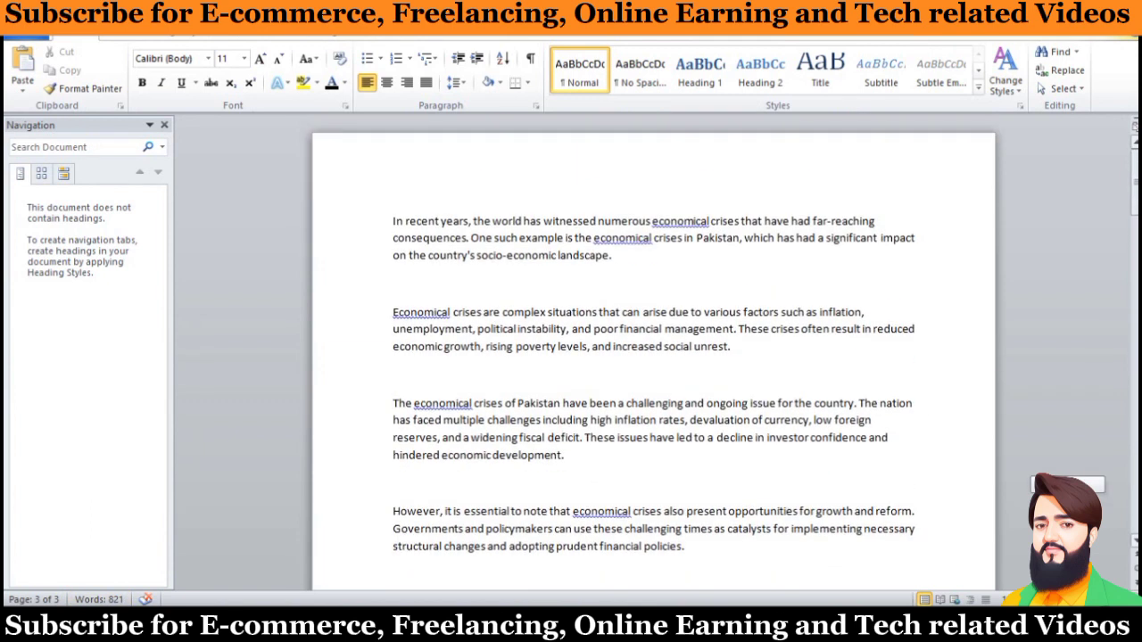
left_click_drag(390, 217, 772, 600)
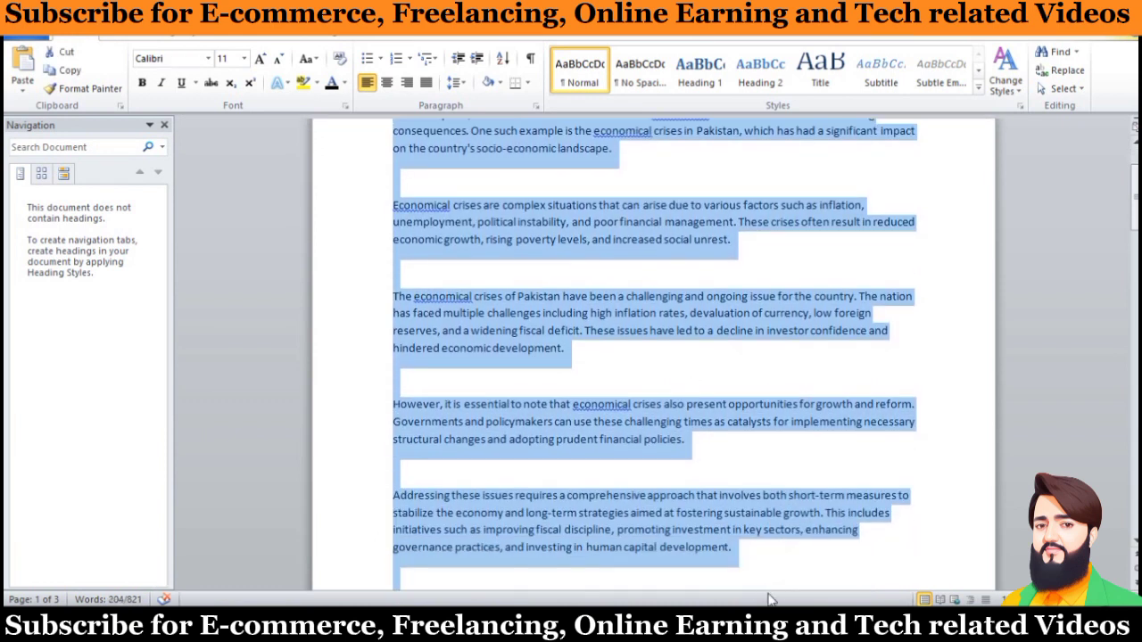
left_click(208, 60)
scroll(212, 153, "down", 10)
left_click(212, 150)
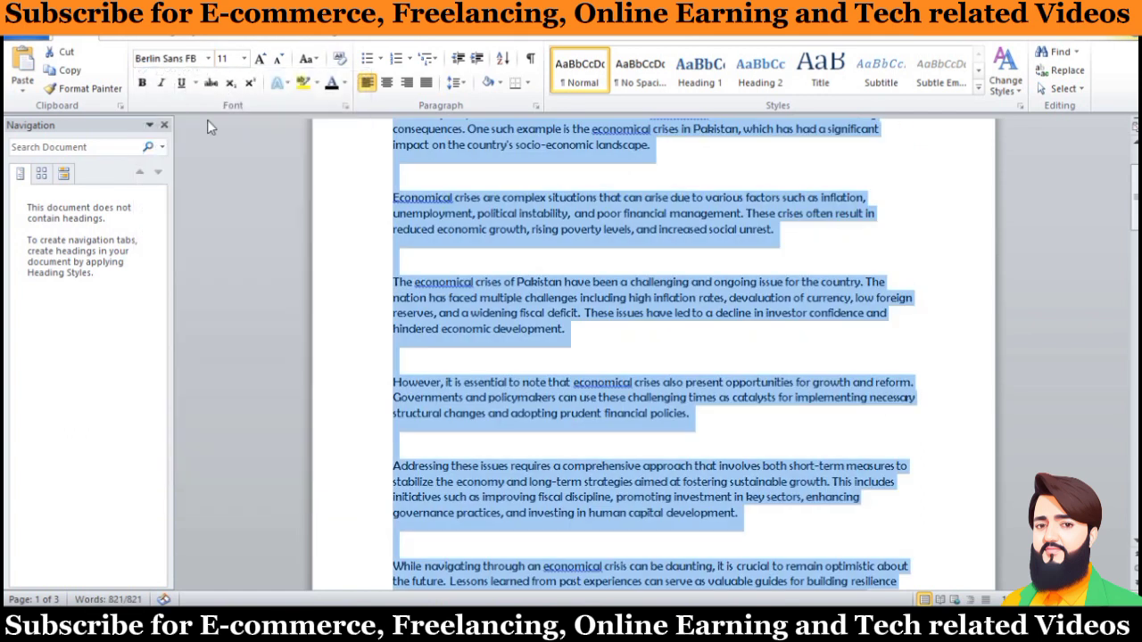
left_click(208, 59)
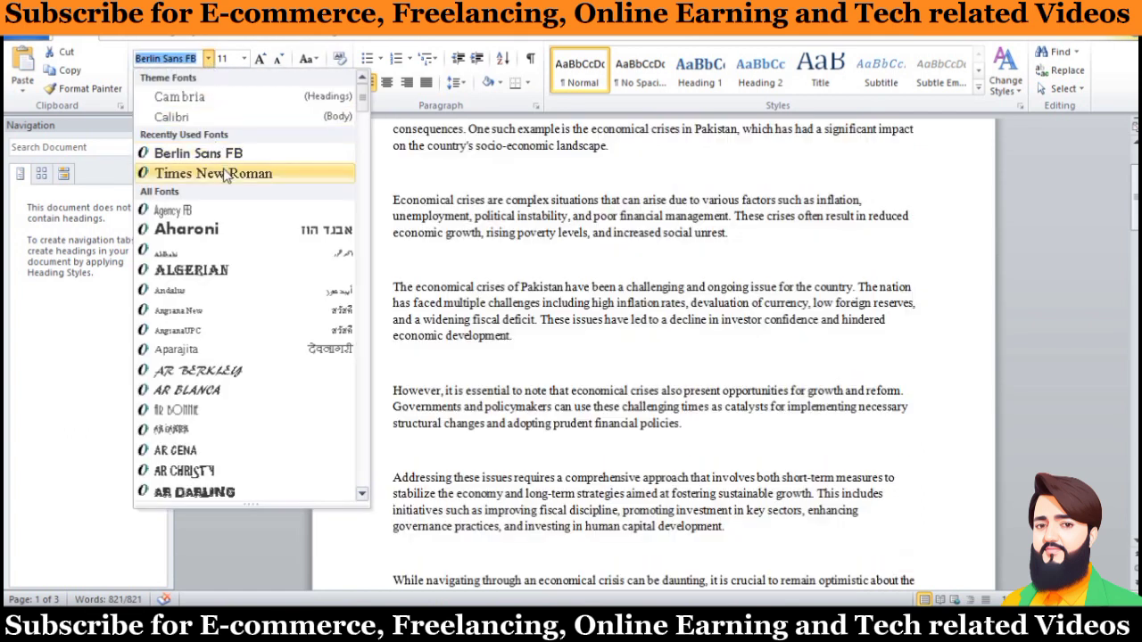
left_click(223, 173)
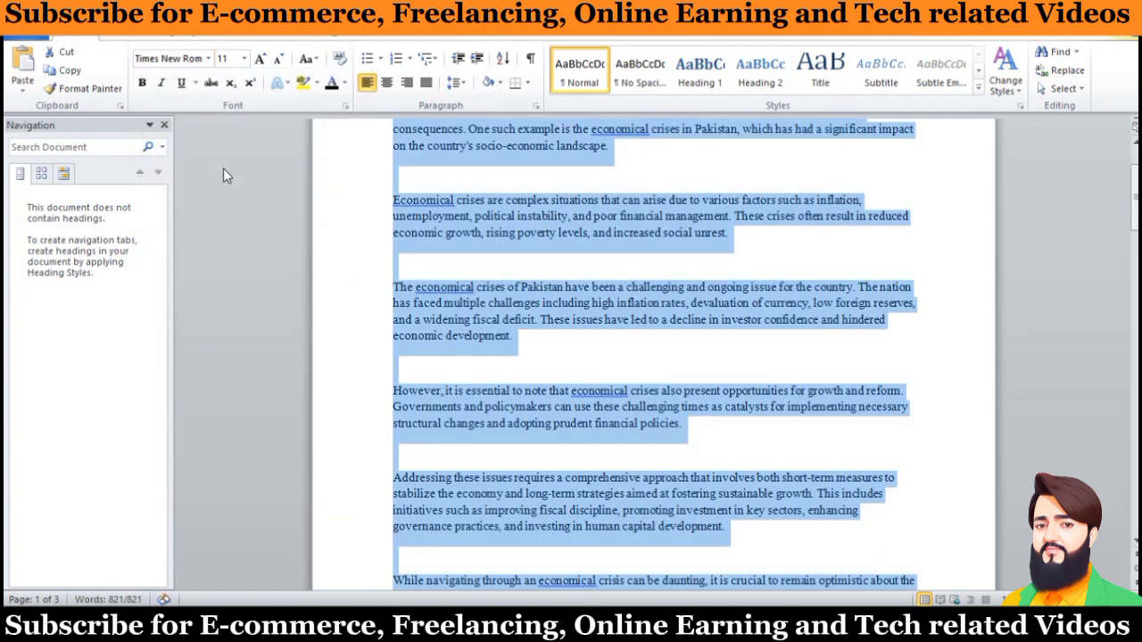
Place the cursor on the empty line between the essay's first and second paragraphs.
left_click(396, 259)
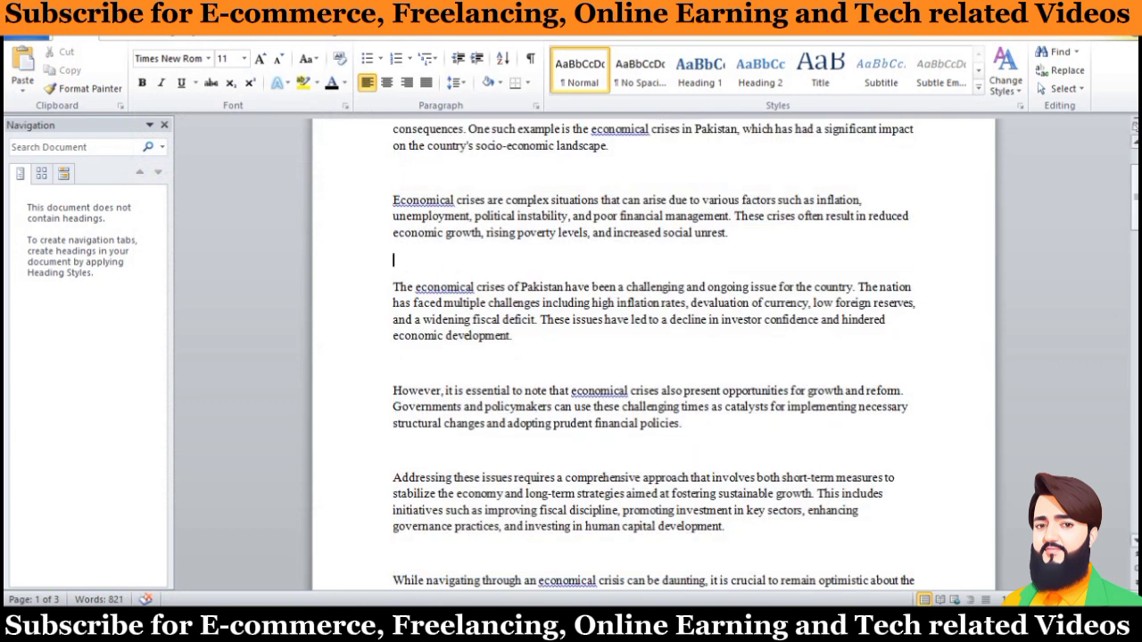
scroll(651, 357, "up", 2)
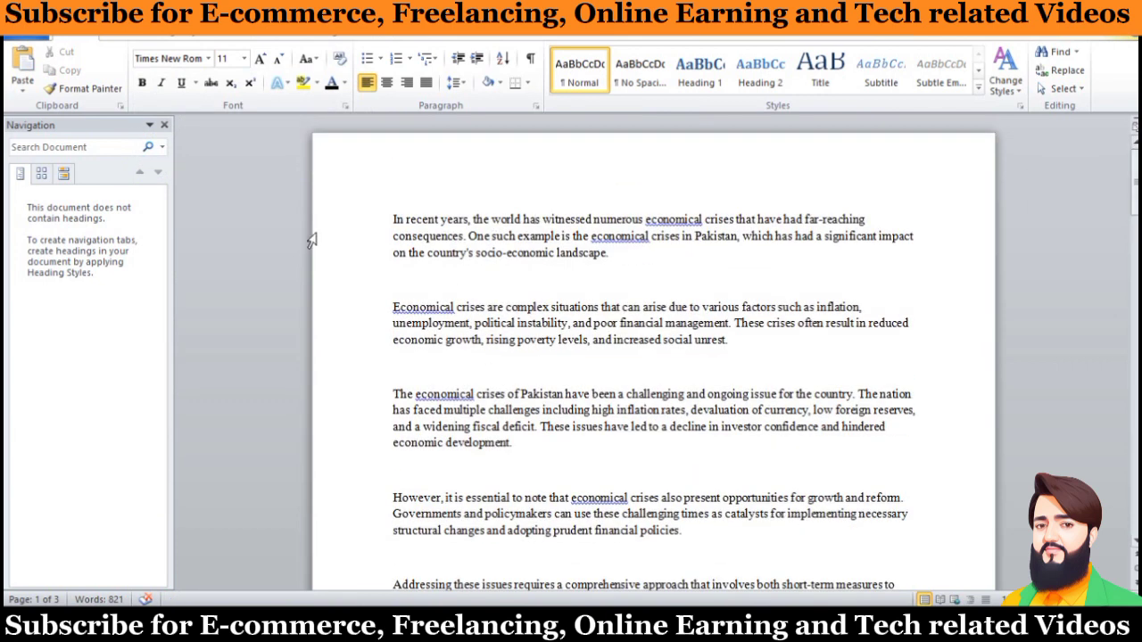
left_click(396, 280)
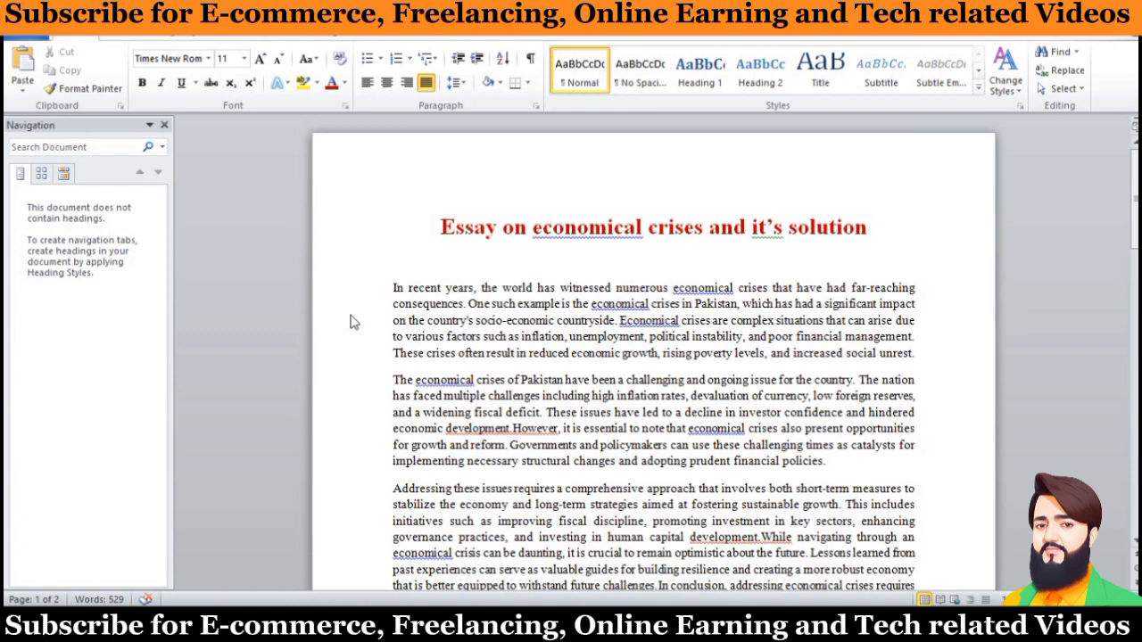
Save the essay to the Desktop as a PDF named "Essay on economical crises and it".
key("ctrl+s")
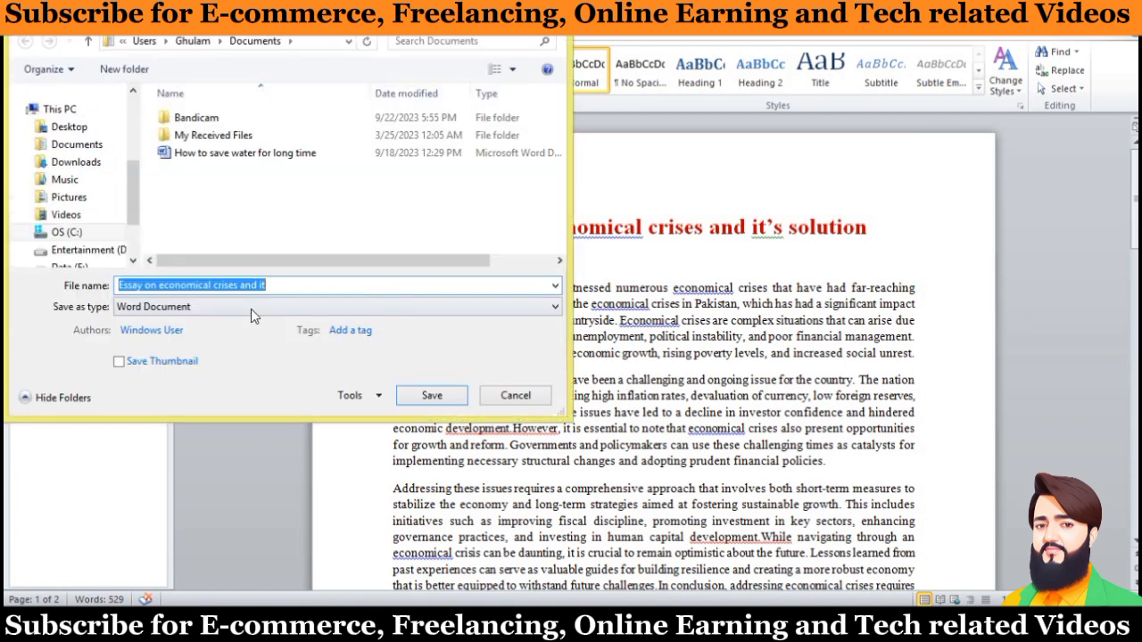
left_click(263, 307)
left_click(264, 402)
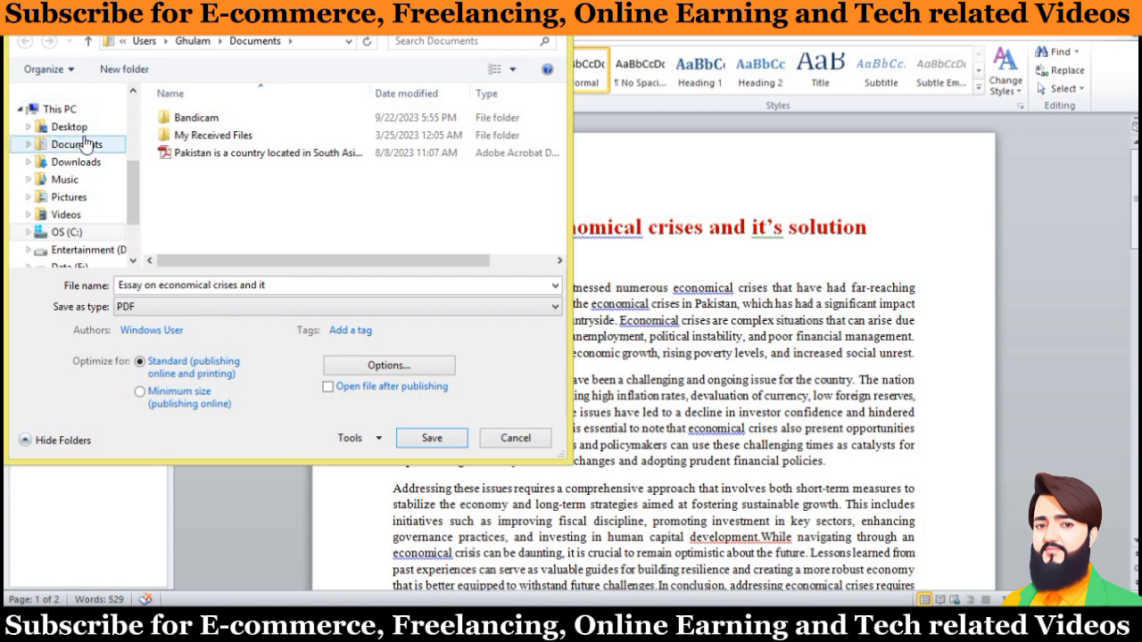
left_click(81, 144)
left_click(83, 130)
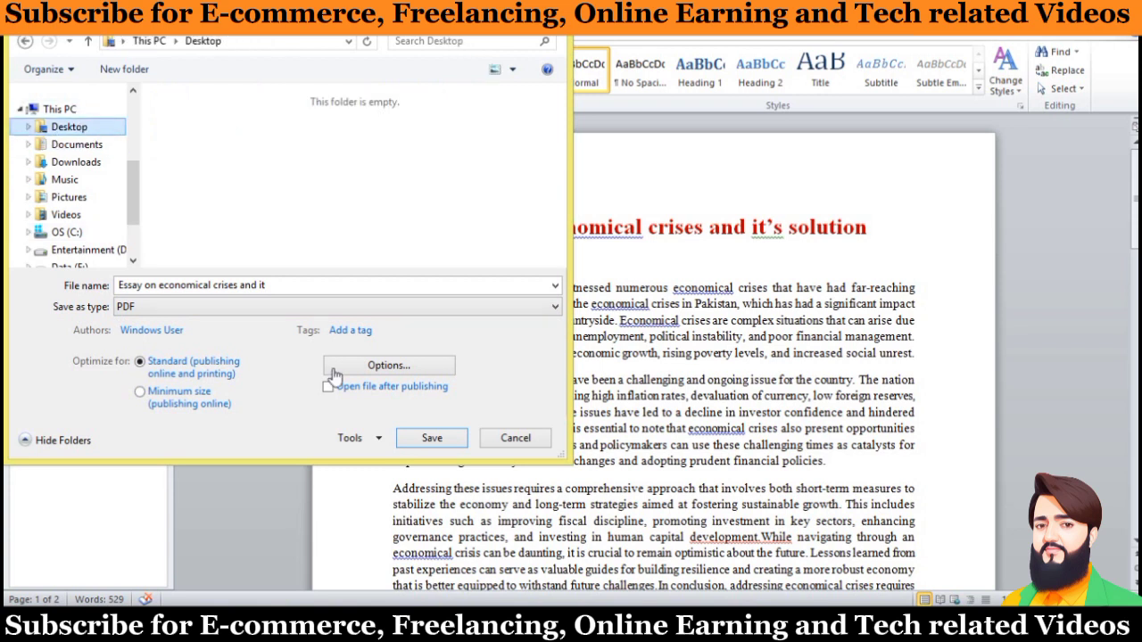
left_click(420, 438)
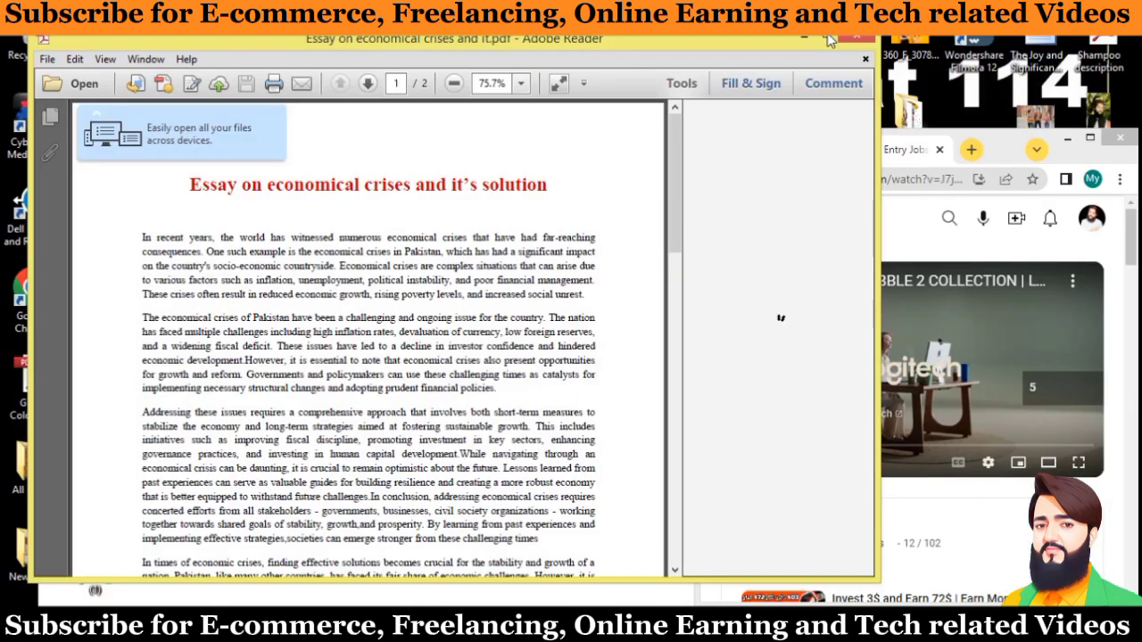
Enlarge the exported essay PDF in Adobe Reader and review its layout.
left_click(828, 37)
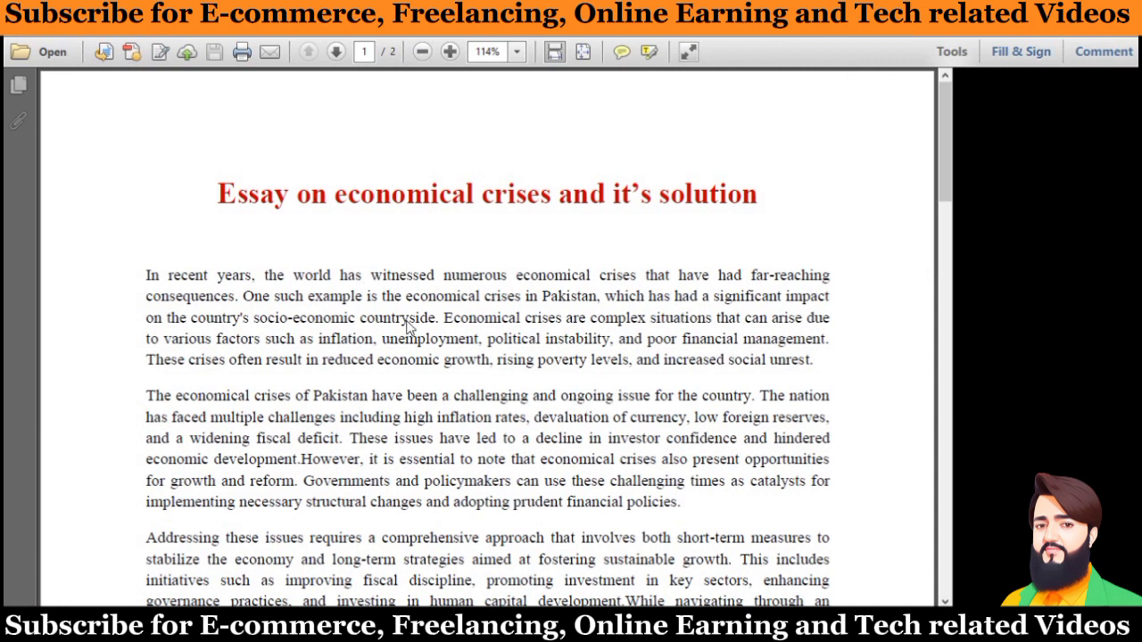
scroll(495, 536, "down", 3)
left_click_drag(949, 205, 948, 156)
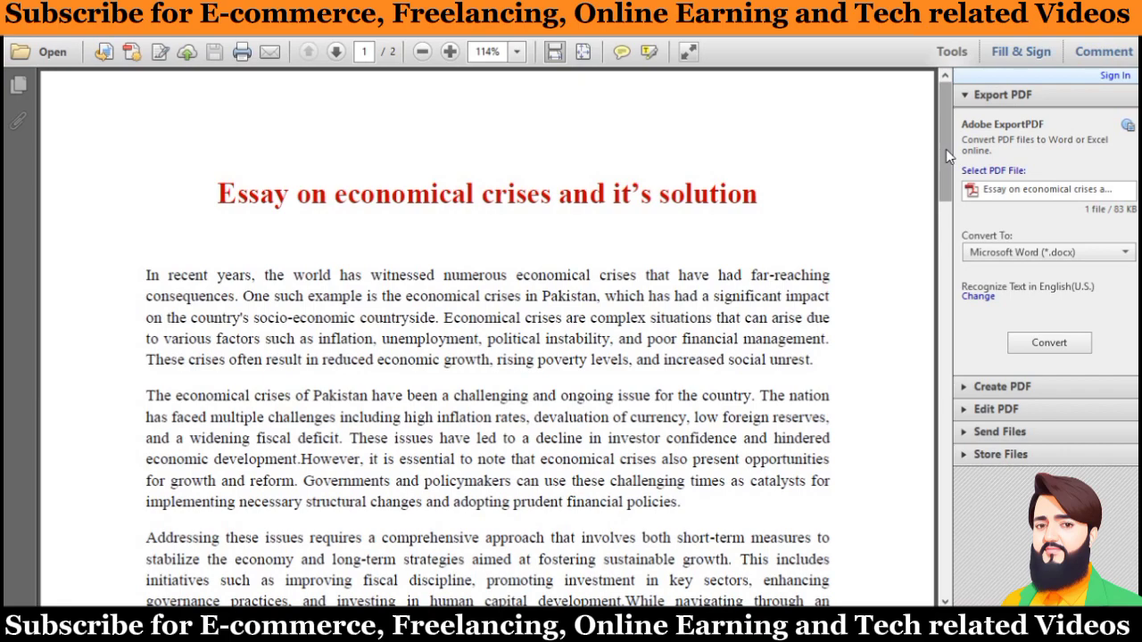
mouse_move(945, 149)
left_mouse_down()
mouse_move(944, 372)
mouse_move(956, 143)
left_mouse_up()
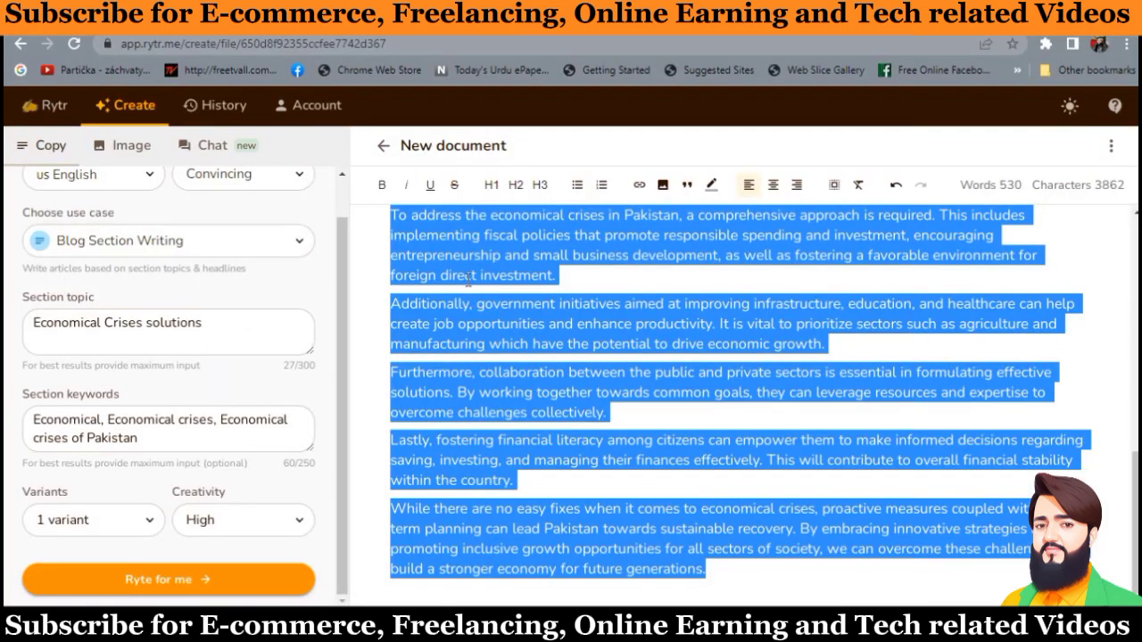
In the browser, examine the NoteXchange home page, including what it offers sellers and its testimonials.
left_click(368, 345)
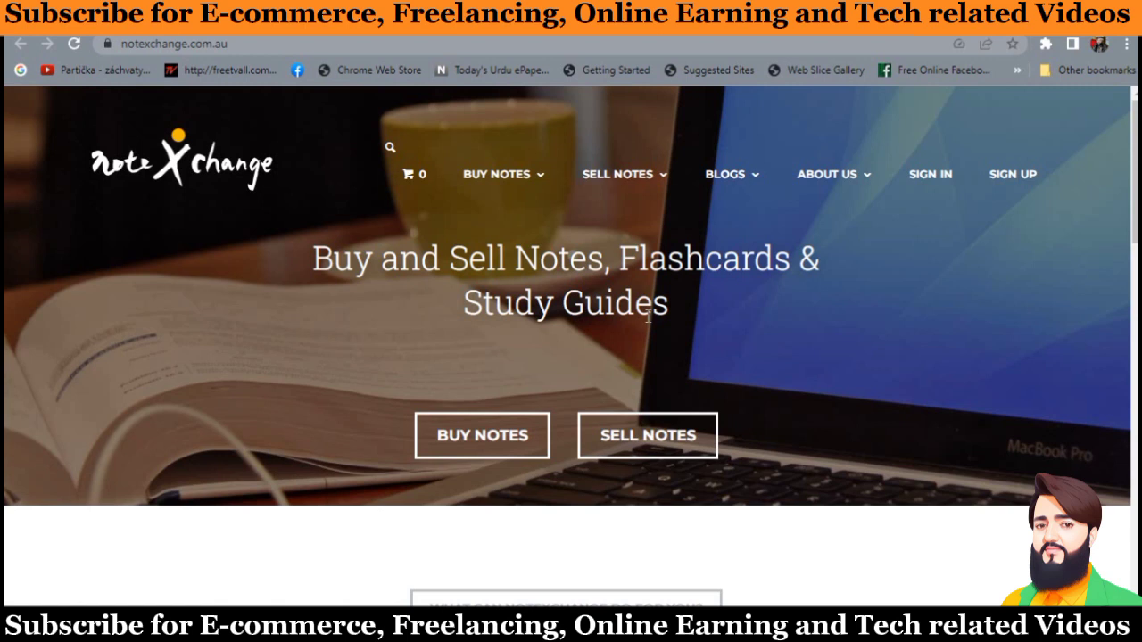
scroll(501, 308, "down", 3)
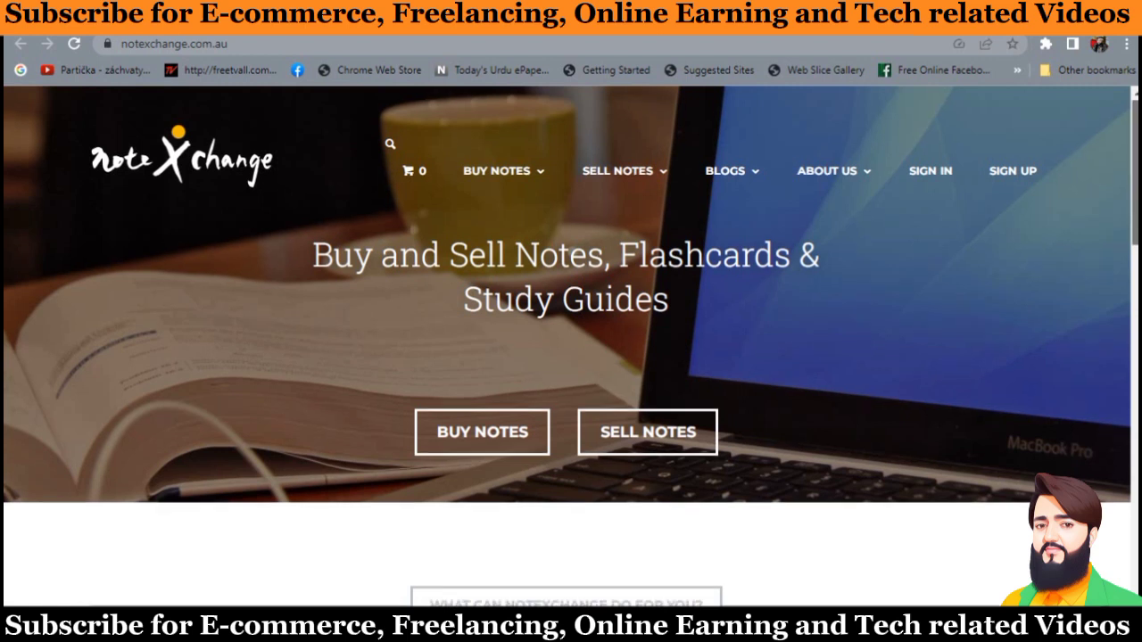
scroll(571, 346, "down", 1)
scroll(571, 346, "down", 1)
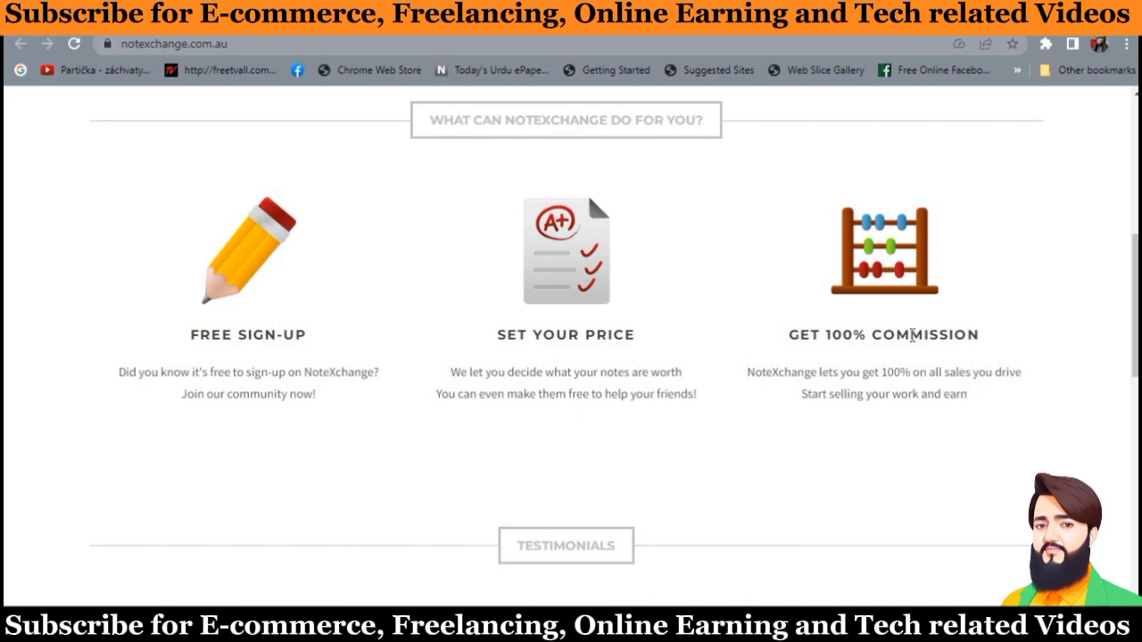
scroll(1134, 303, "down", 3)
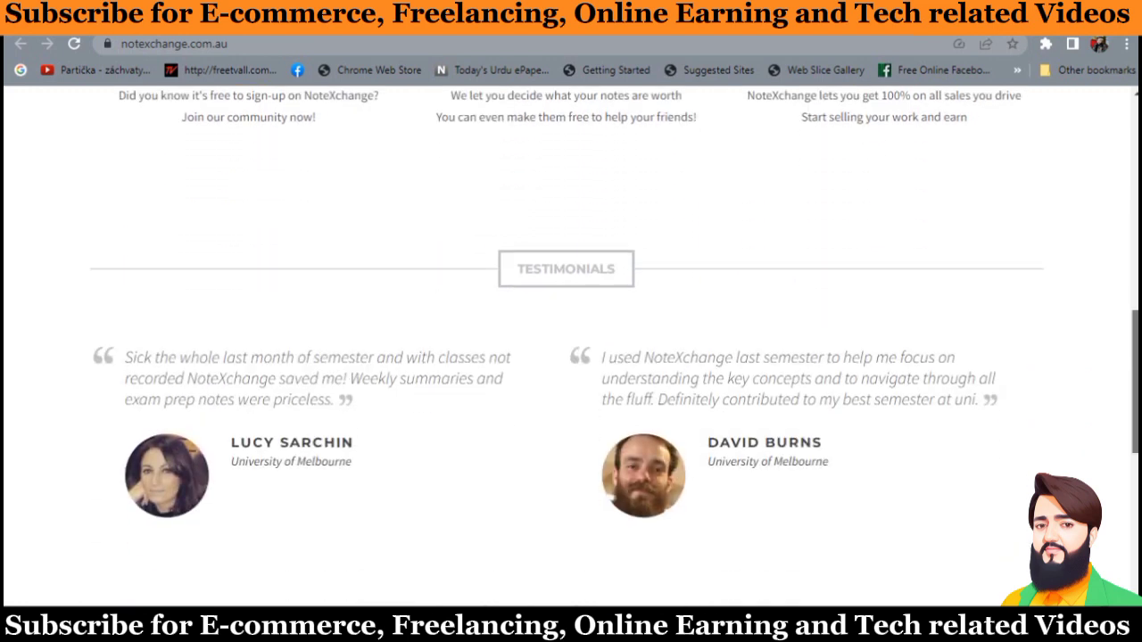
scroll(924, 203, "up", 10)
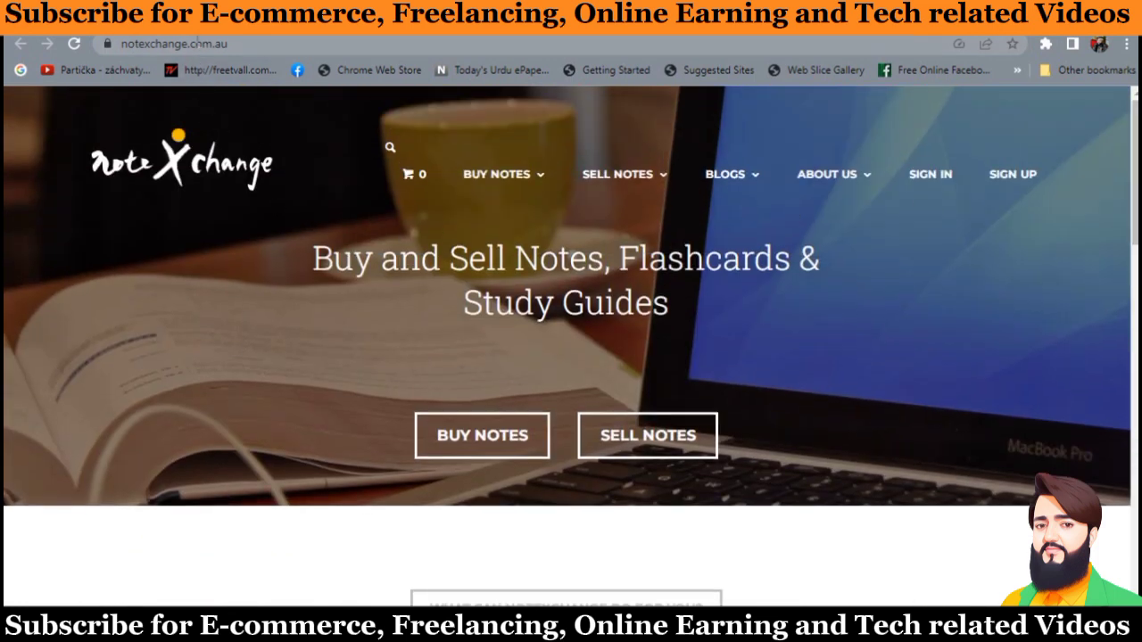
Copy the notexchange.com.au address and examine the site's trust score on ScamAdviser.
left_click(197, 44)
right_click(197, 44)
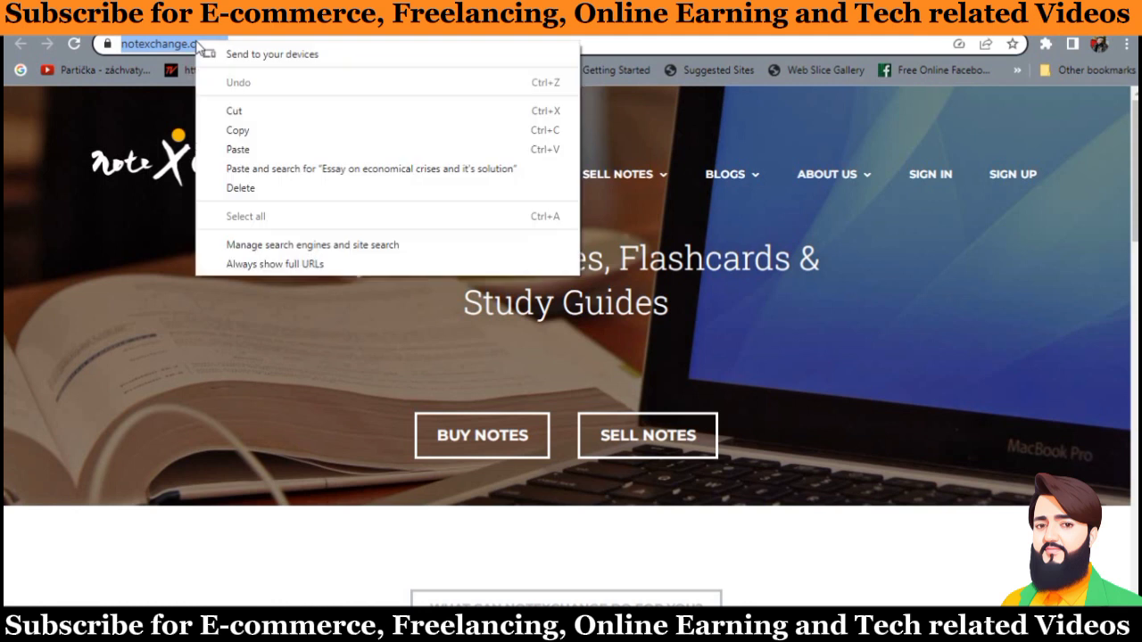
left_click(253, 130)
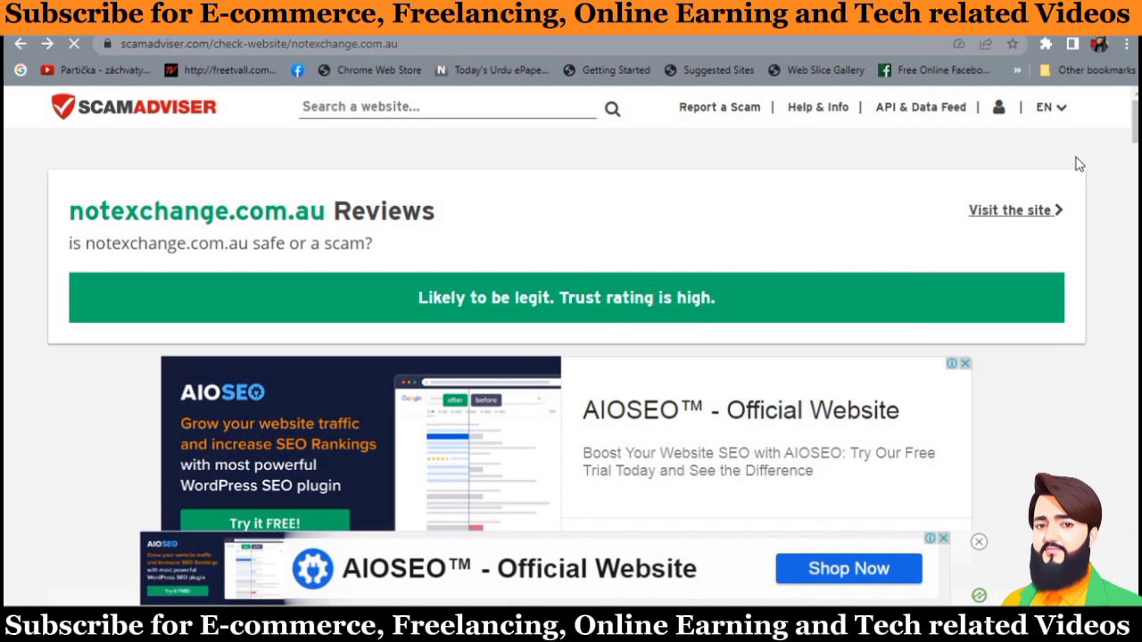
scroll(648, 297, "down", 2)
scroll(398, 360, "down", 2)
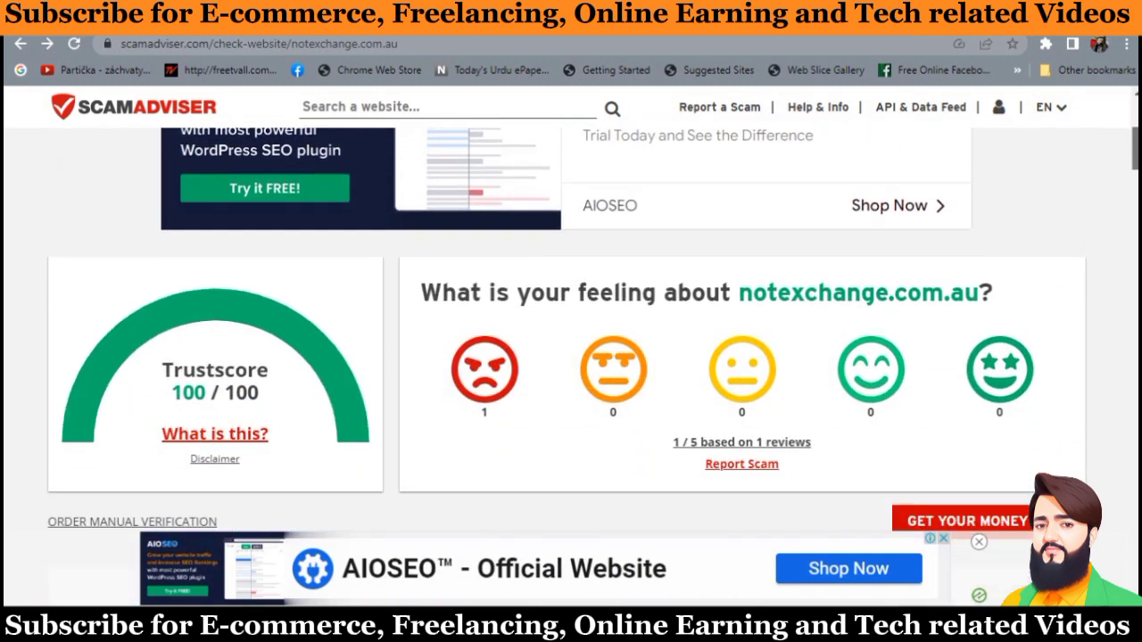